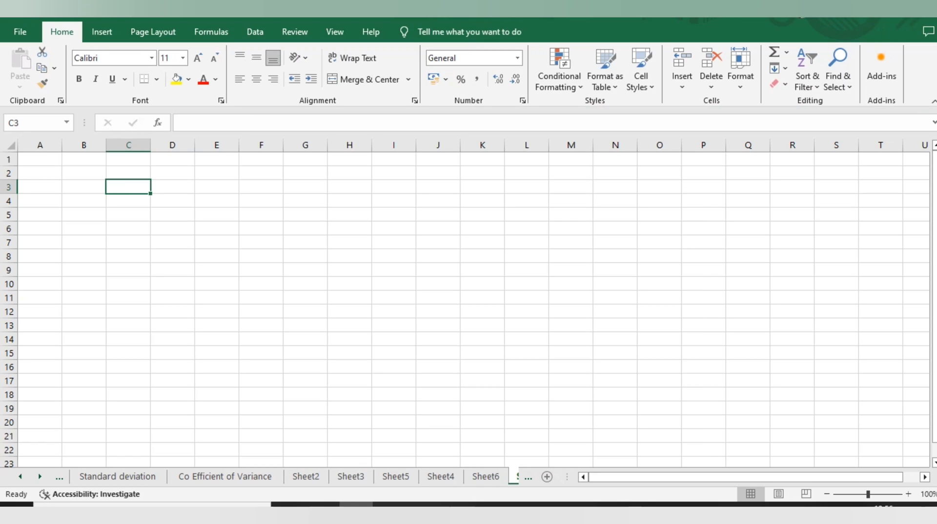
- Enter 1 in C2 and 2 in C3, and add the header "Sno" in C1
key("Up")
type("1")
key("Right")
key("Left")
key("Down")
type("2")
key("ctrl+Return")
key("Up")
key("Up")
type("Sno")
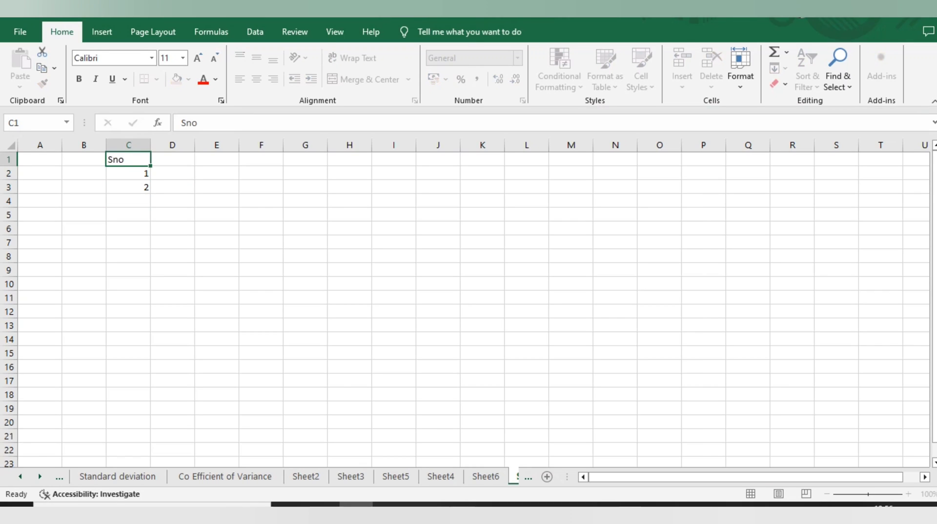
key("Tab")
- Format the header in C1 with middle and centre alignment, yellow fill and bold text
key("Left")
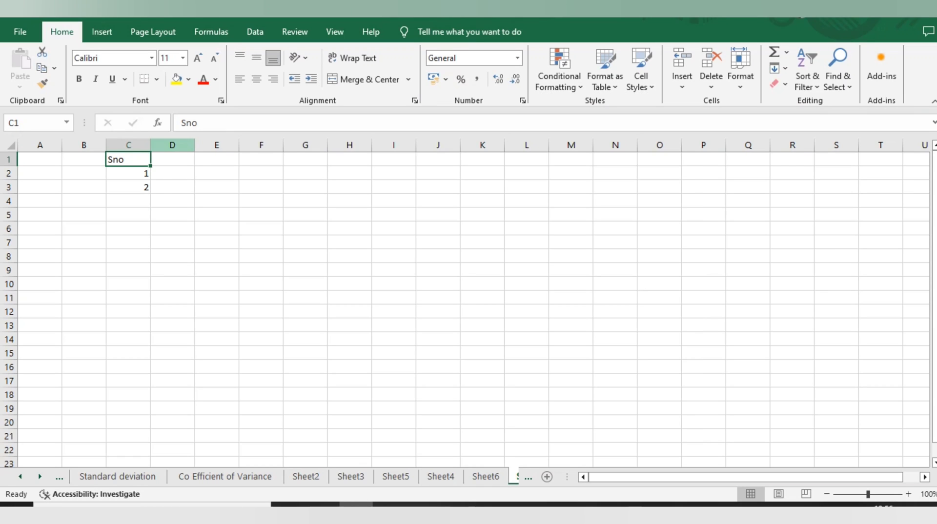
key("alt")
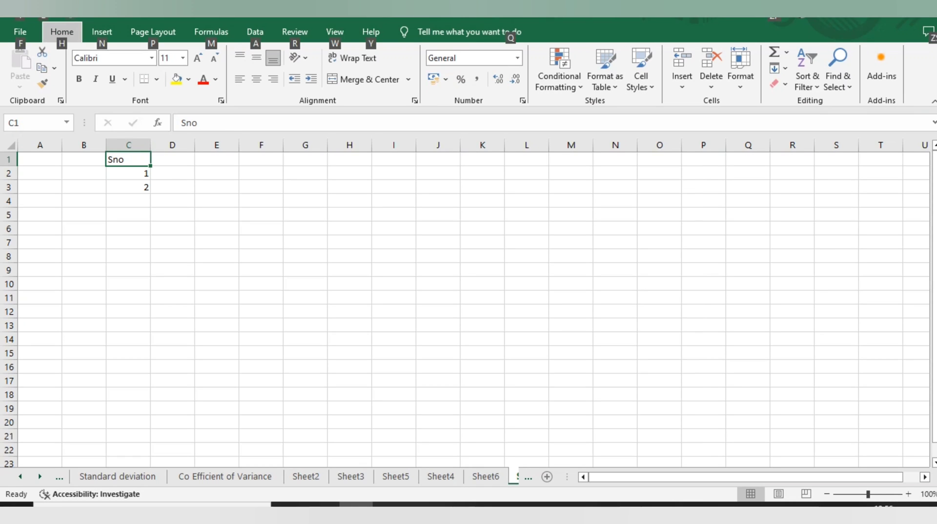
key("h")
key("a")
key("m")
key("alt+h")
key("a")
key("c")
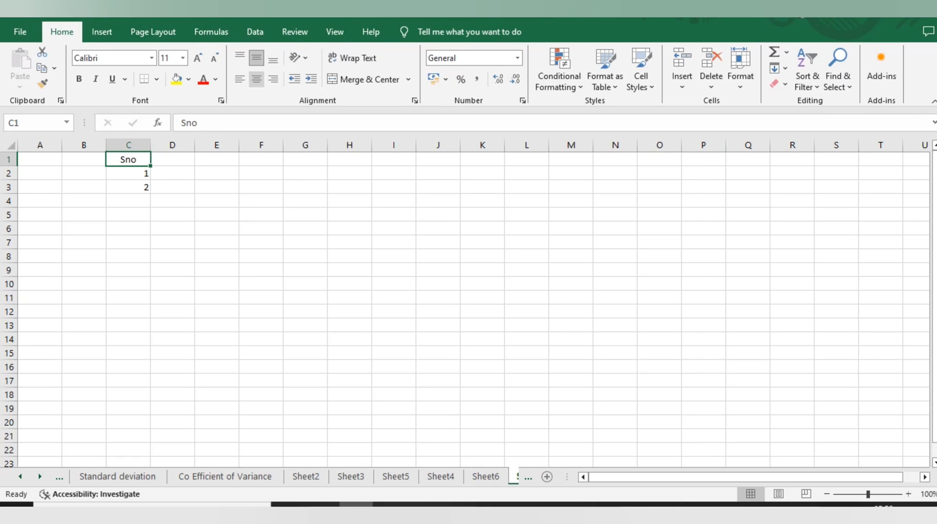
left_click(176, 79)
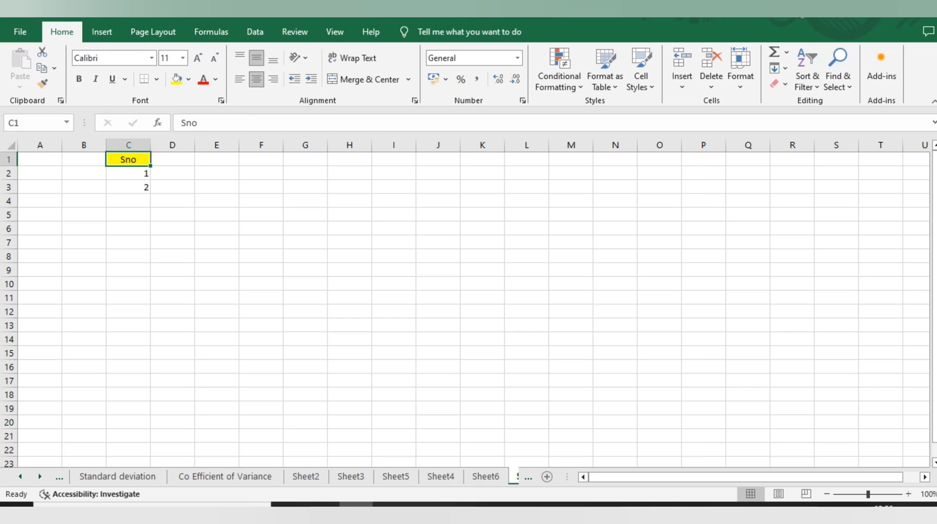
key("ctrl+b")
- Change the header text in C1 to "Sr No"
type("Sr")
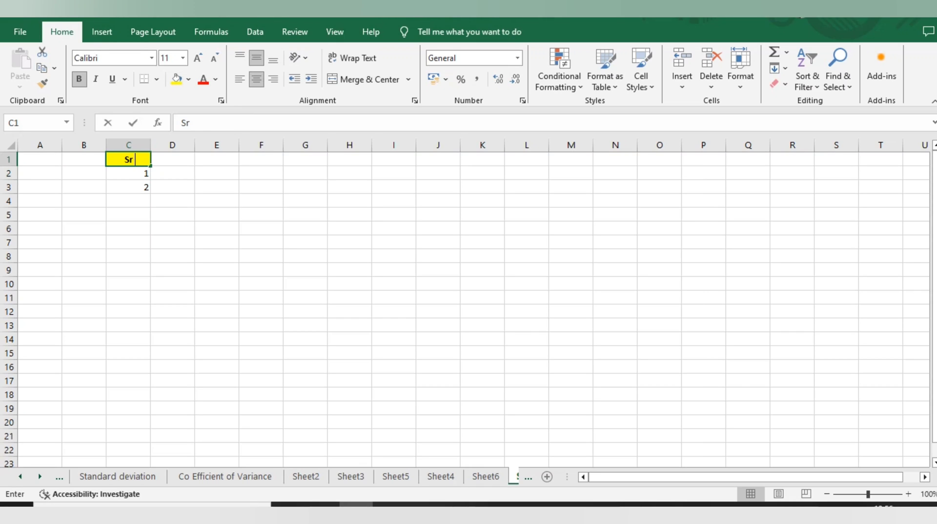
type(" No")
key("Return")
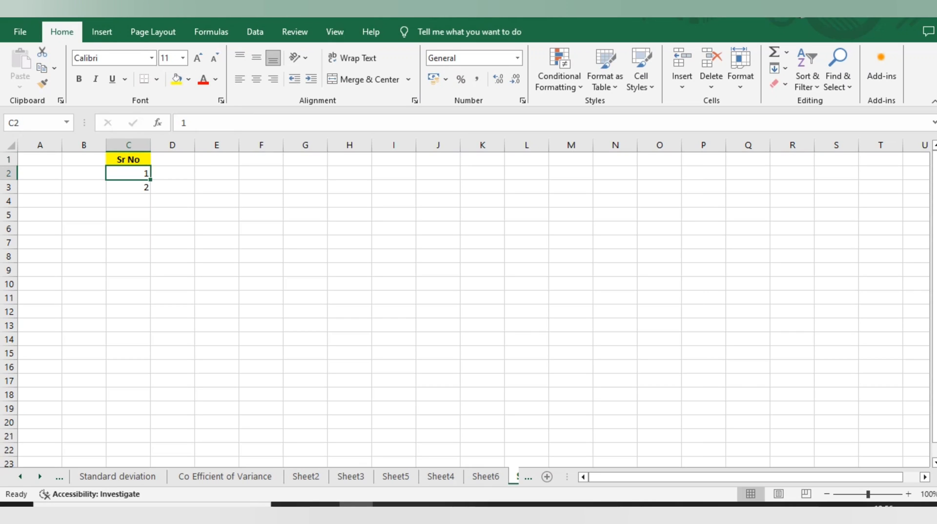
- Extend the number series from C2:C3 down to 18 in C19 with the fill handle
key("shift+Down")
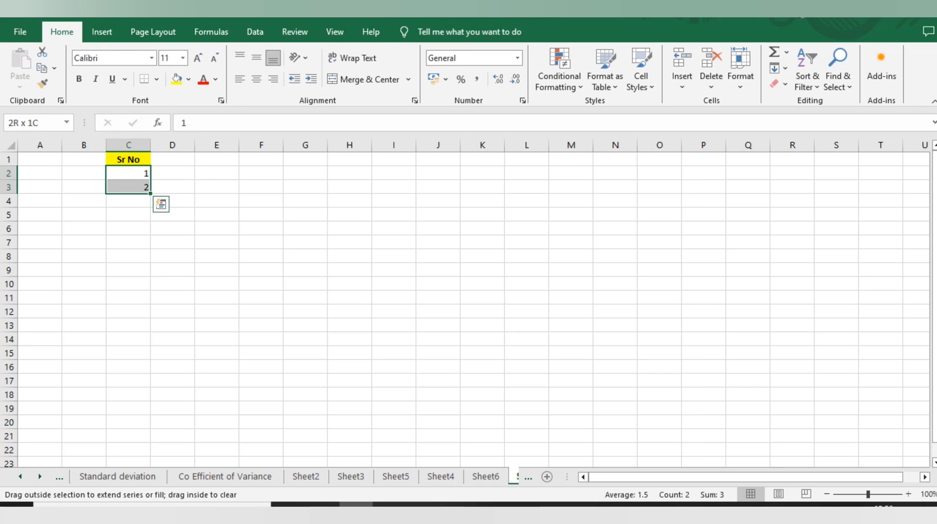
left_click_drag(150, 193, 150, 414)
- Clear the serial numbers from C3 down to C19, keeping the 1 in C2
key("Left")
key("Right")
key("Down")
key("ctrl+shift+Down")
key("BackSpace")
key("Left")
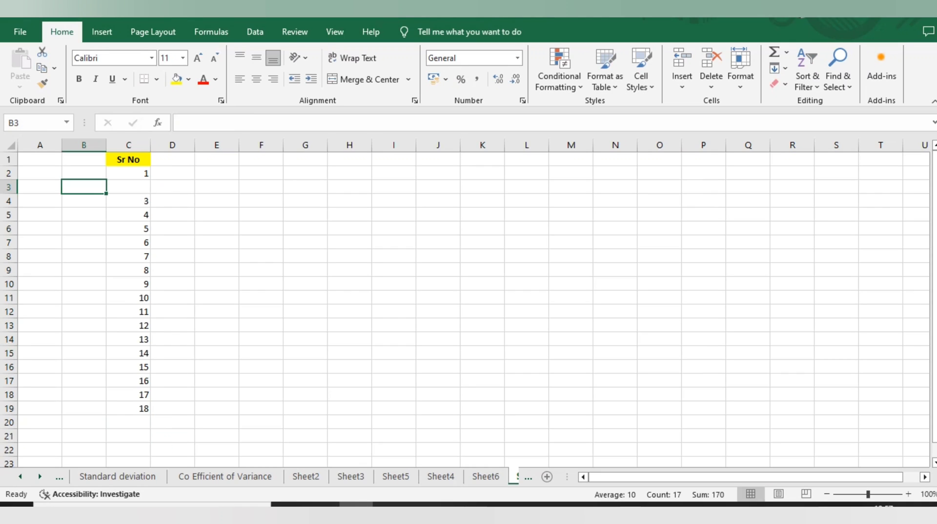
key("Right")
key("Down")
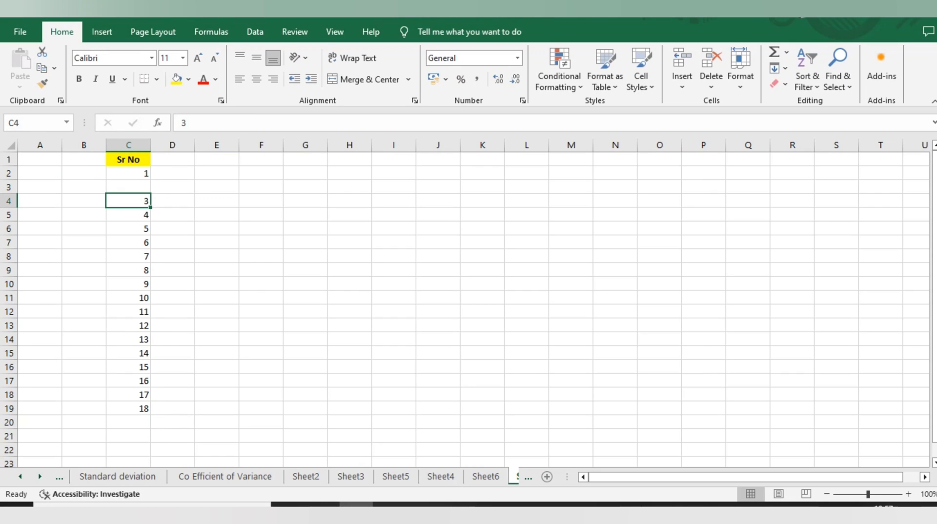
key("ctrl+shift+Down")
key("Delete")
key("Left")
key("Up")
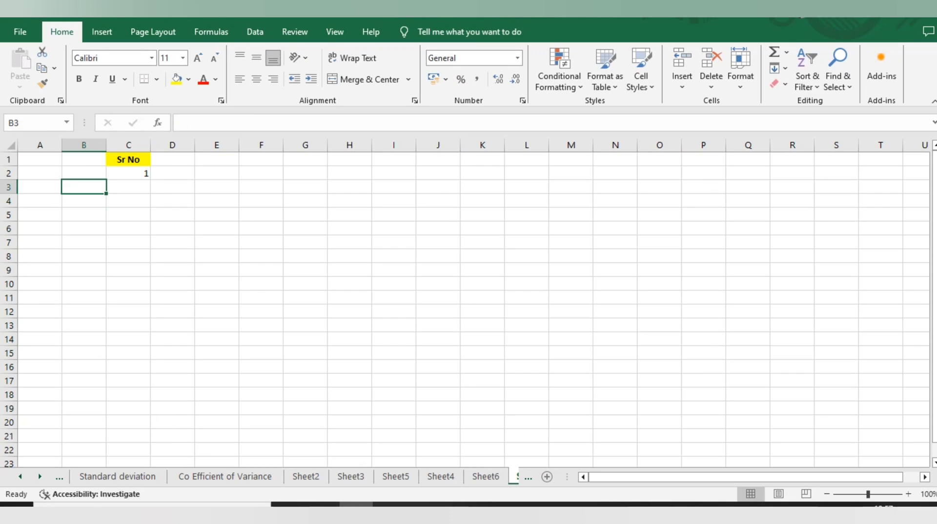
- Enter 2 again in C3 below the first serial number
key("Right")
type("2")
key("Right")
key("Left")
- Enter the formula =C3+C2 in C4 to add the two numbers above it
key("Down")
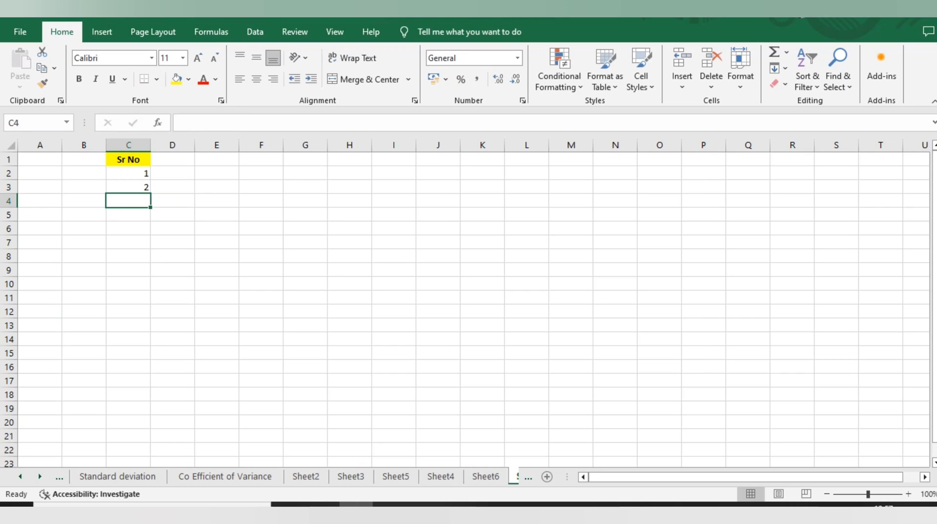
type("=")
key("Up")
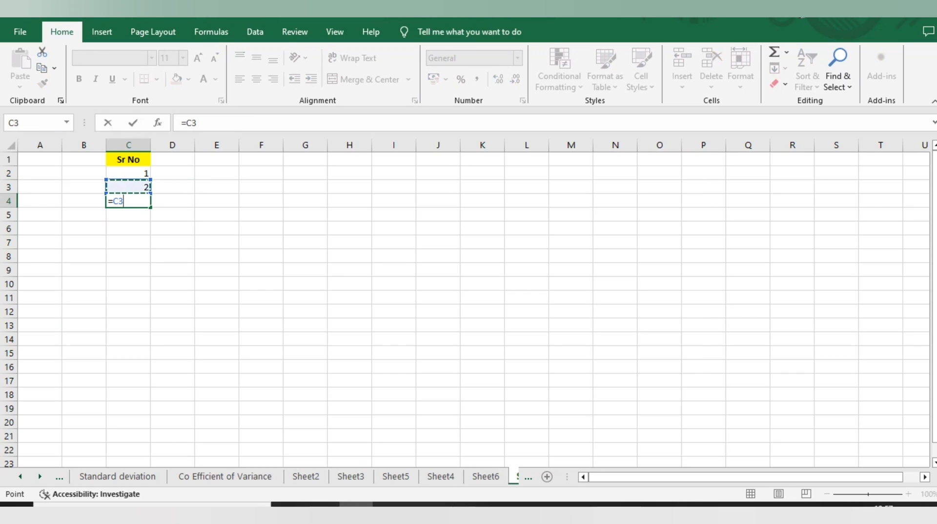
type("+")
key("Up")
key("Up")
key("Return")
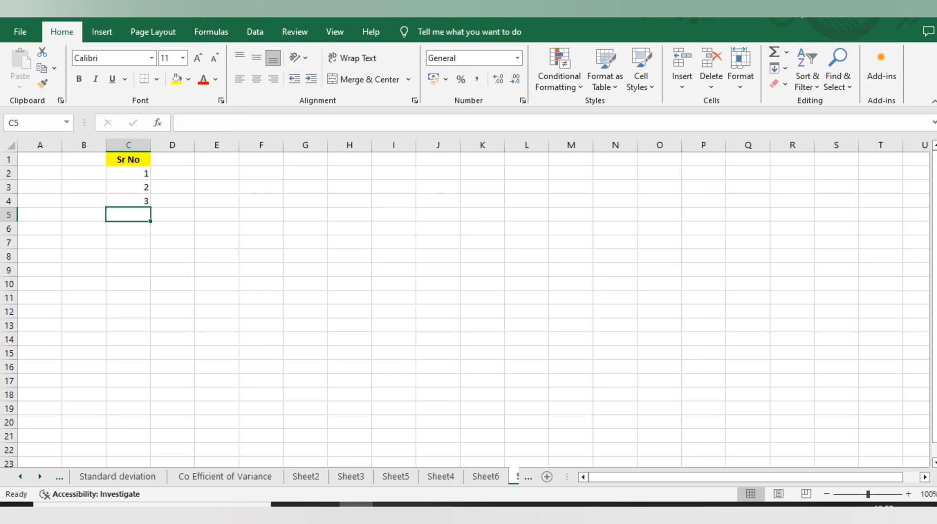
- Copy the addition formula from C4 into C5
key("Up")
key("ctrl+c")
key("shift+Down")
key("shift+Down")
key("shift+Down")
key("shift+Down")
key("shift+Down")
key("shift+Down")
key("shift+Down")
key("shift+Down")
key("Down")
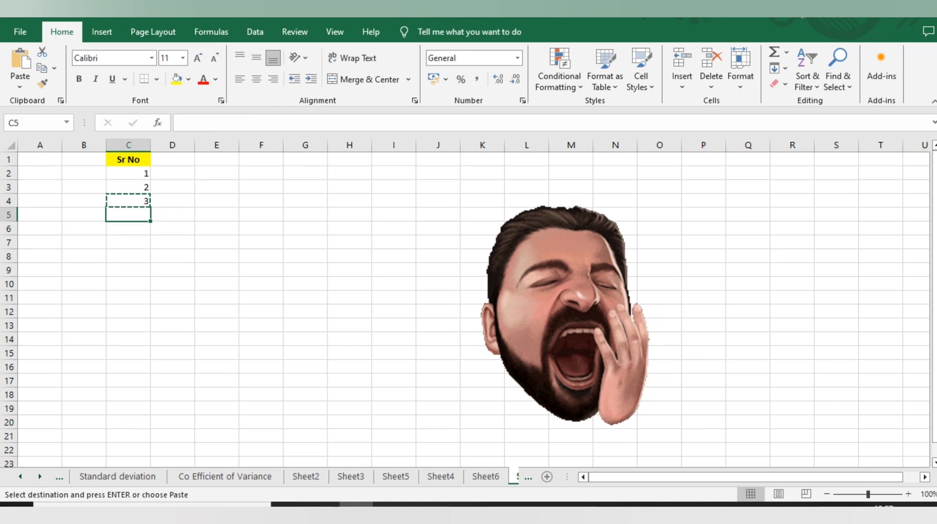
key("ctrl+v")
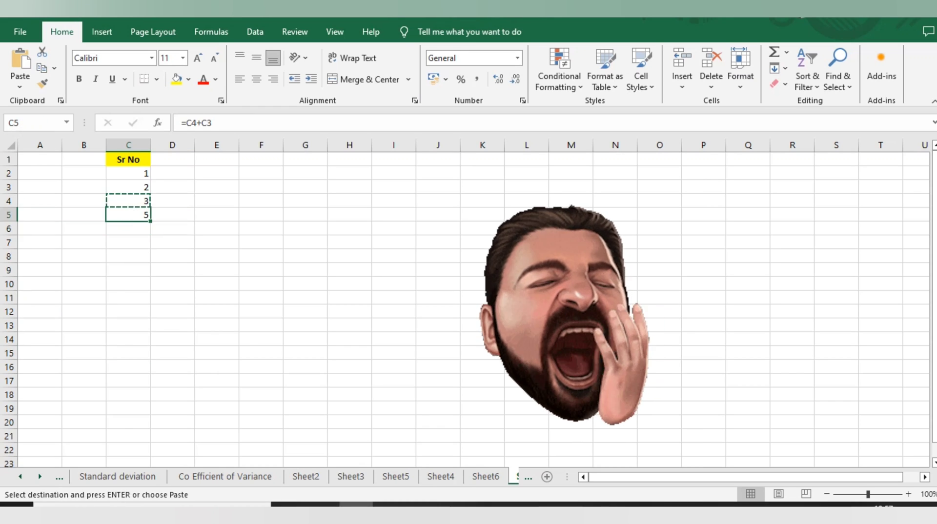
- Clear the addition formulas from C5 and C4
key("Delete")
key("Up")
key("Delete")
key("Up")
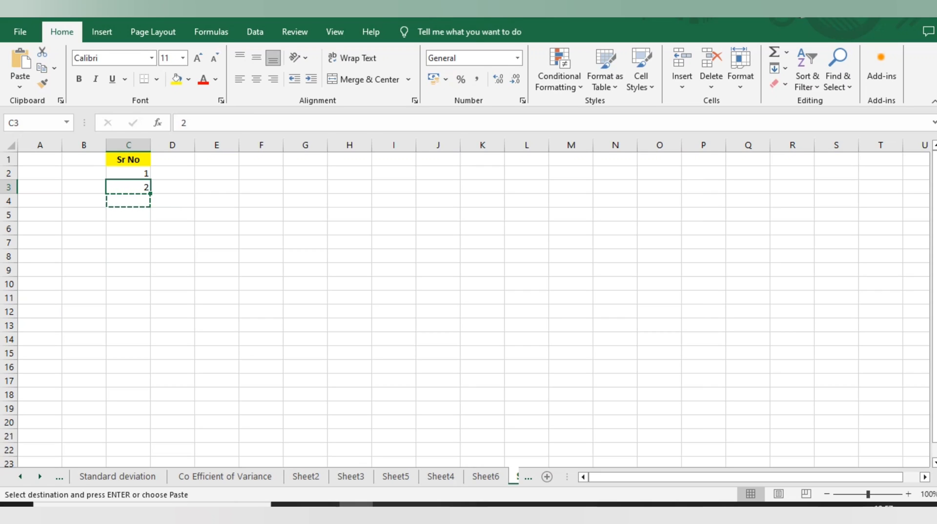
- Enter the note "alt + h+f+i+s" in L4 and widen column L slightly
left_click(526, 201)
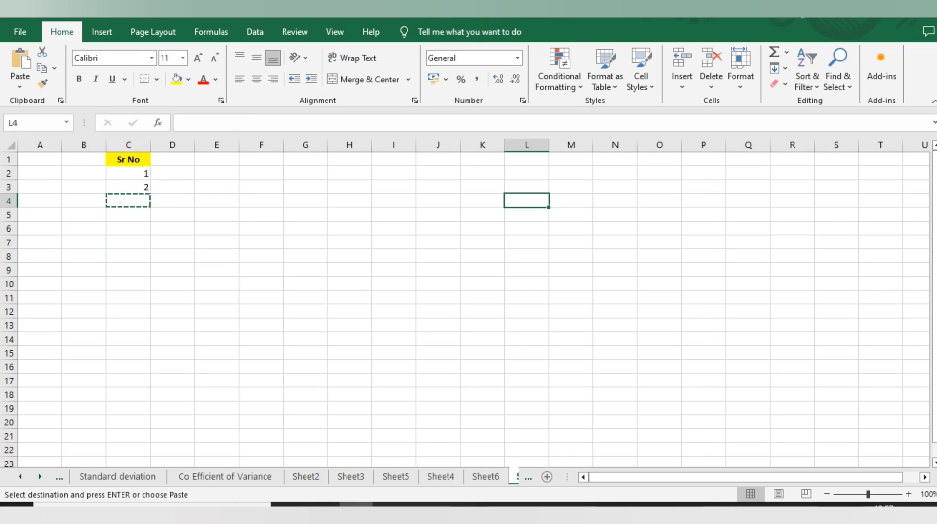
type("alt")
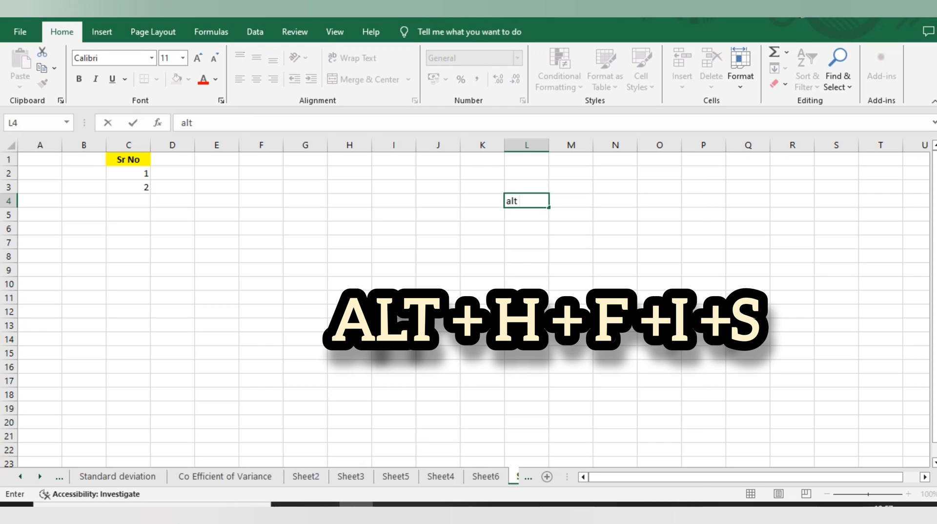
type(" + h+f+i+s")
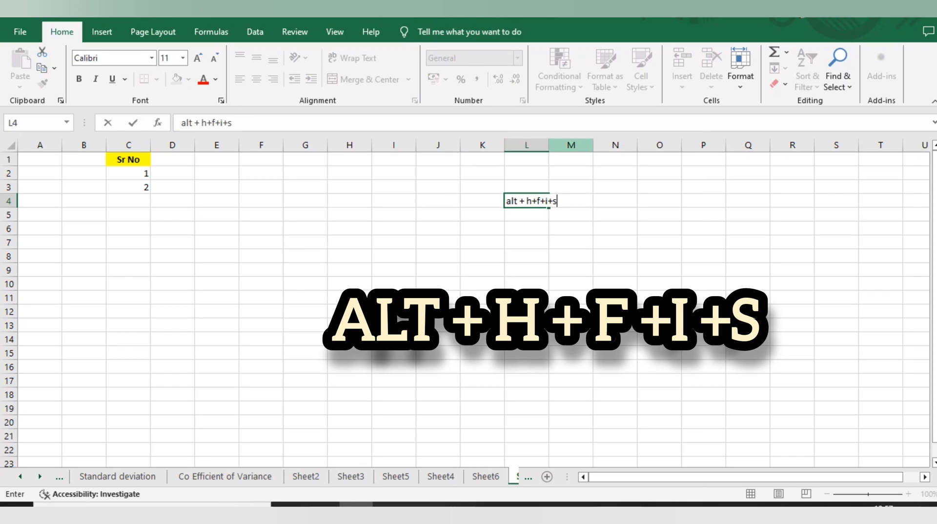
left_click(571, 187)
left_click_drag(549, 145, 550, 145)
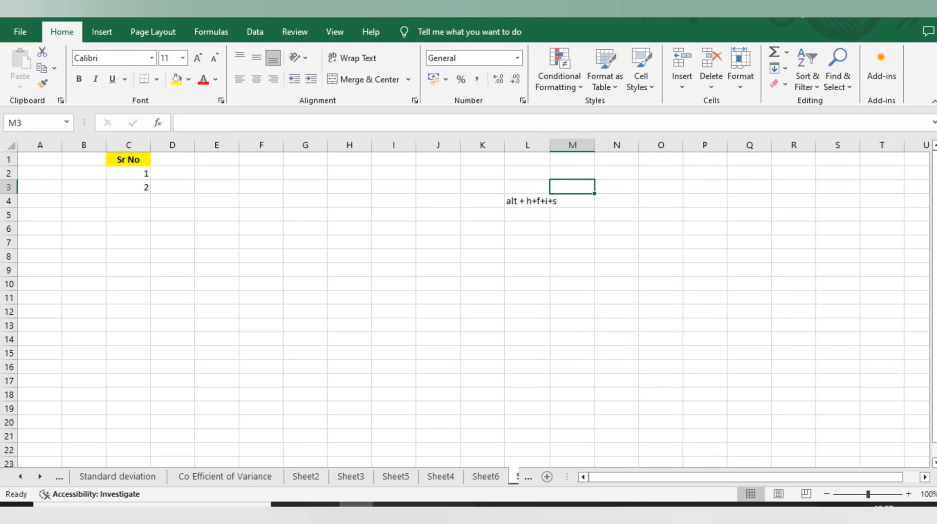
- Clear the number in C3 and select the starting number in C2
left_click(129, 174)
left_click(128, 188)
key("BackSpace")
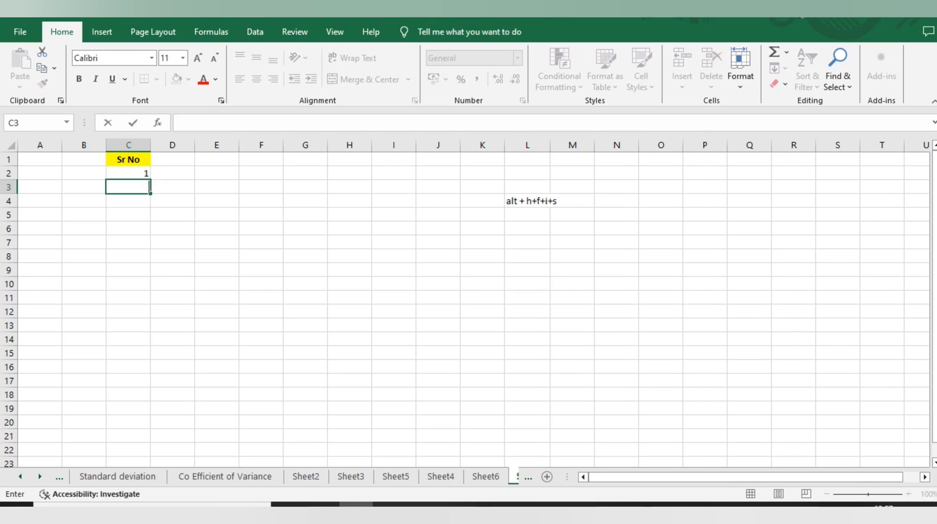
key("Up")
key("Left")
key("Right")
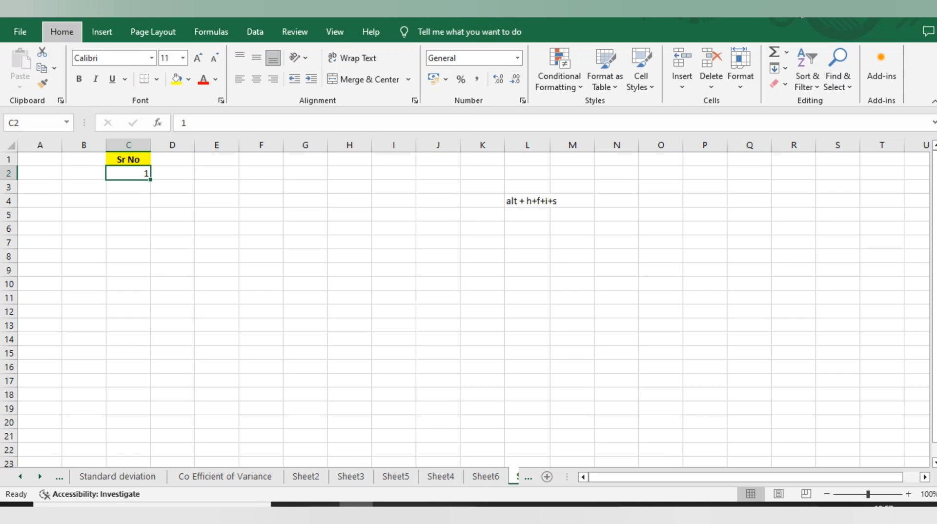
- Fill a linear series in rows from C2 with step value 1 and stop value 1000
key("alt+h")
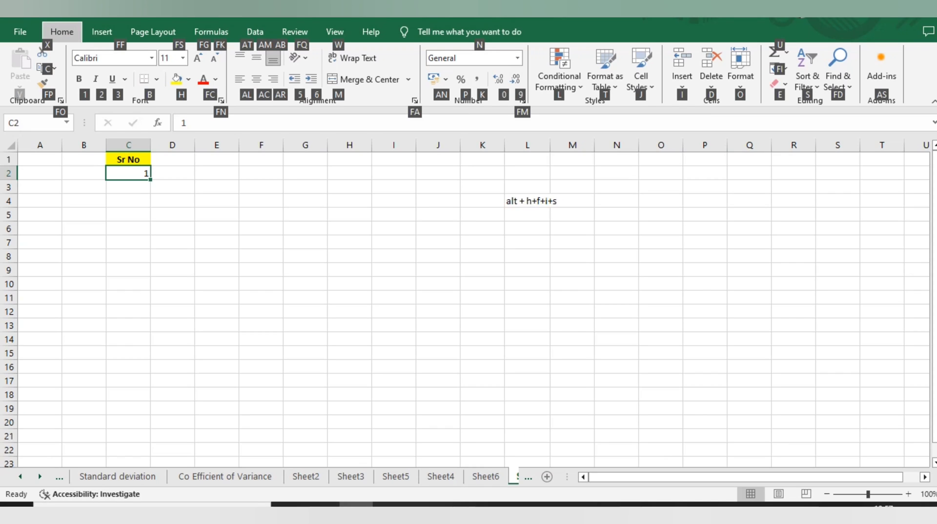
key("f")
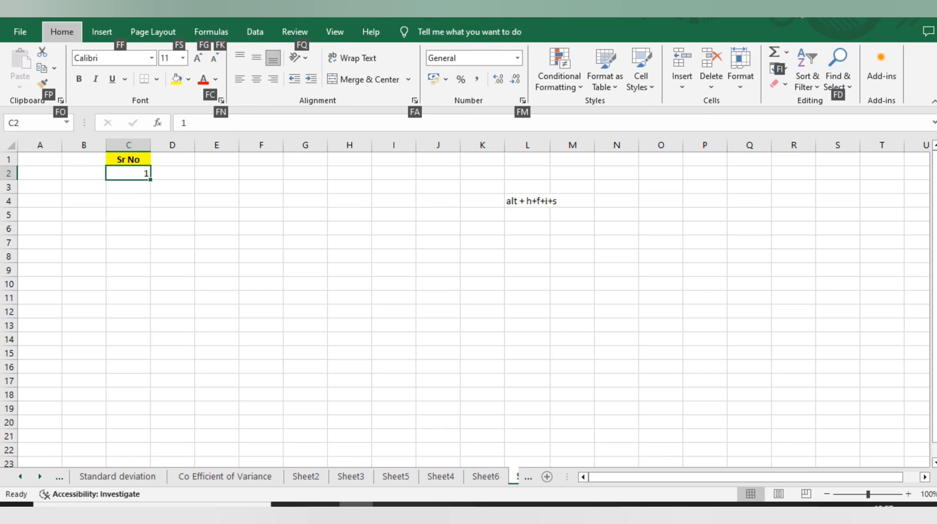
key("i")
key("s")
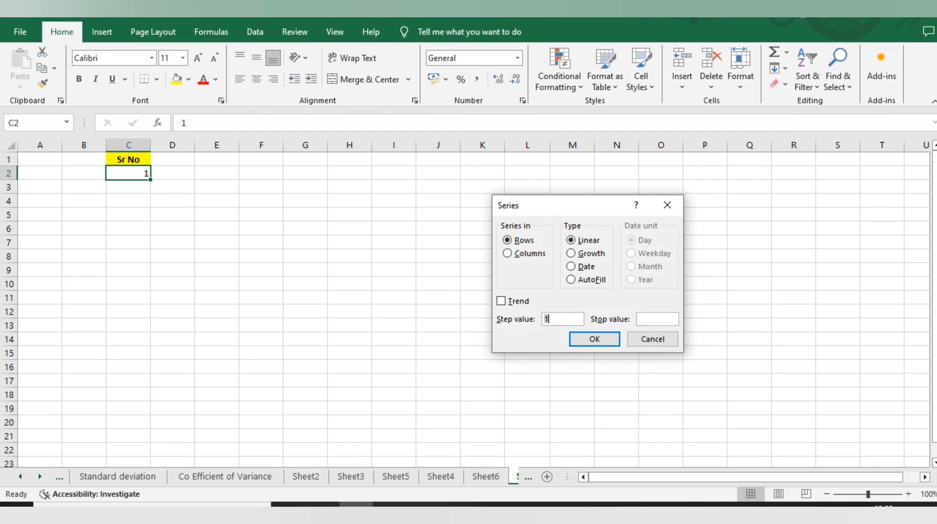
left_click_drag(546, 206, 430, 172)
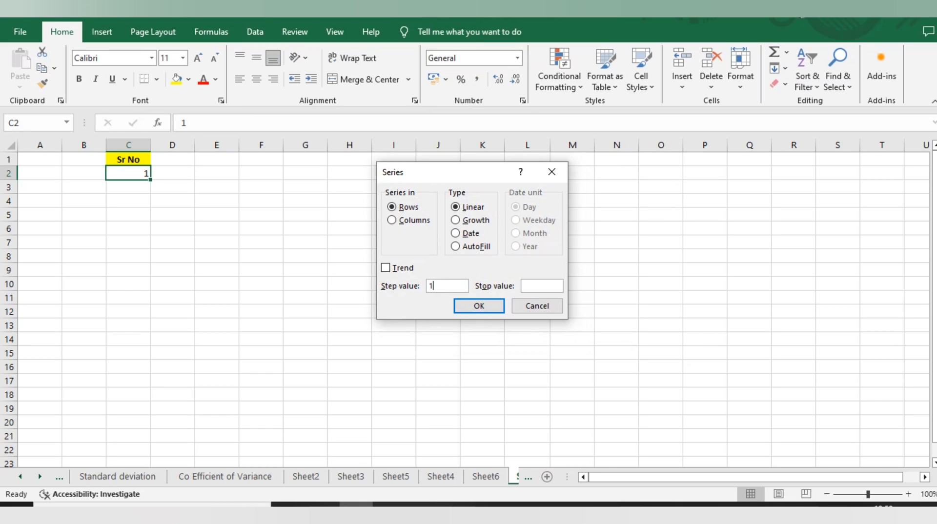
left_click(542, 287)
type("1000")
key("Return")
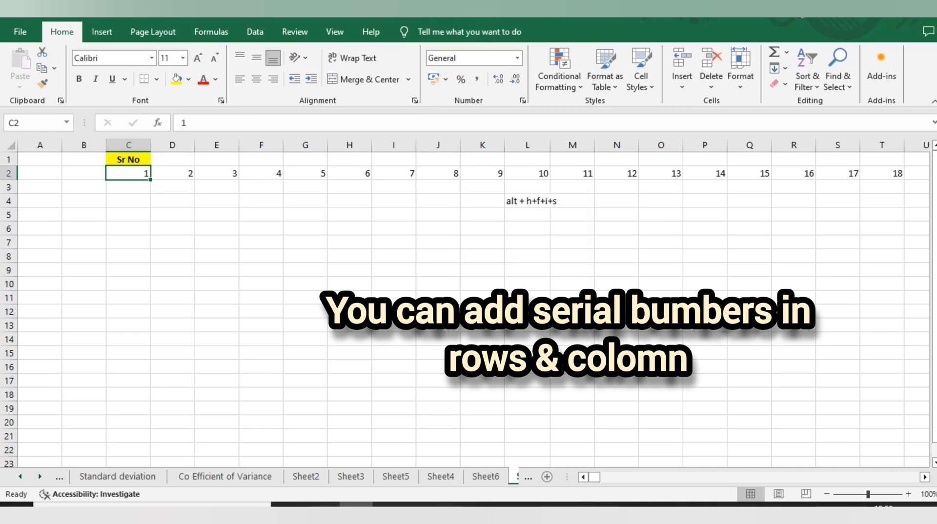
- Clear the filled row series from D2 onwards, keeping the starting 1 in C2
key("ctrl+shift+Right")
key("Left")
key("Right")
key("Left")
key("Right")
key("ctrl+shift+Right")
key("Left")
key("Right")
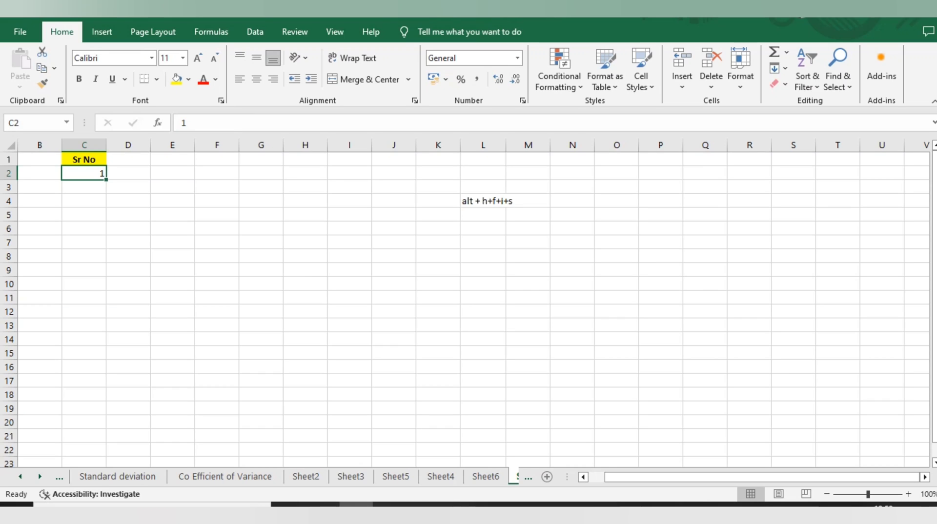
- Fill a linear series in columns from C2 with step value 1 and stop value 1000
key("alt")
key("h")
key("f")
key("i")
key("s")
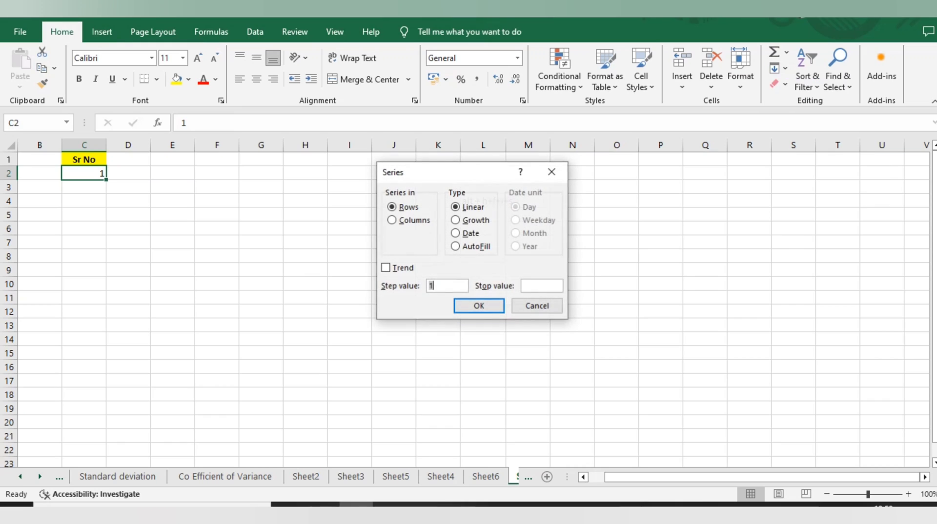
key("alt+c")
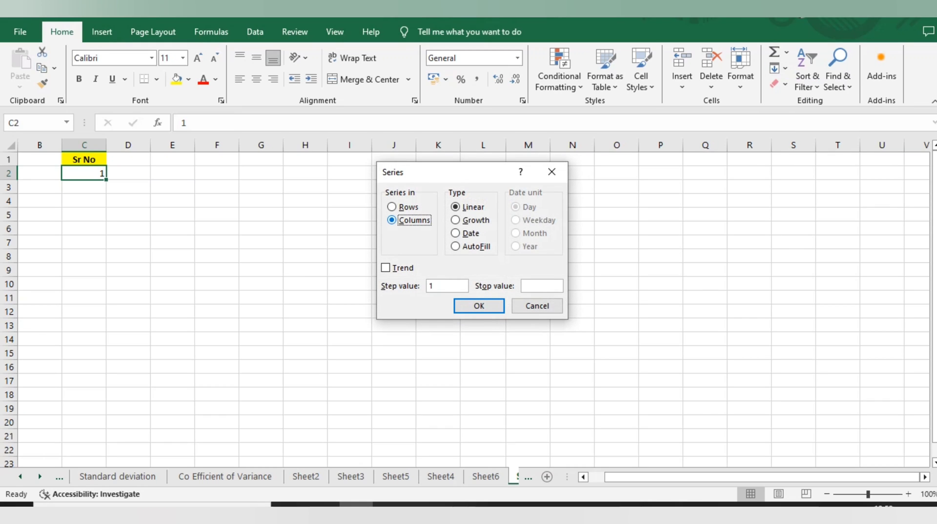
key("alt+o")
type("5000")
key("BackSpace")
key("BackSpace")
key("BackSpace")
key("BackSpace")
type("1000")
key("Return")
- Examine the serial numbers from the first to the last entry in column C and the note in L4
key("Down")
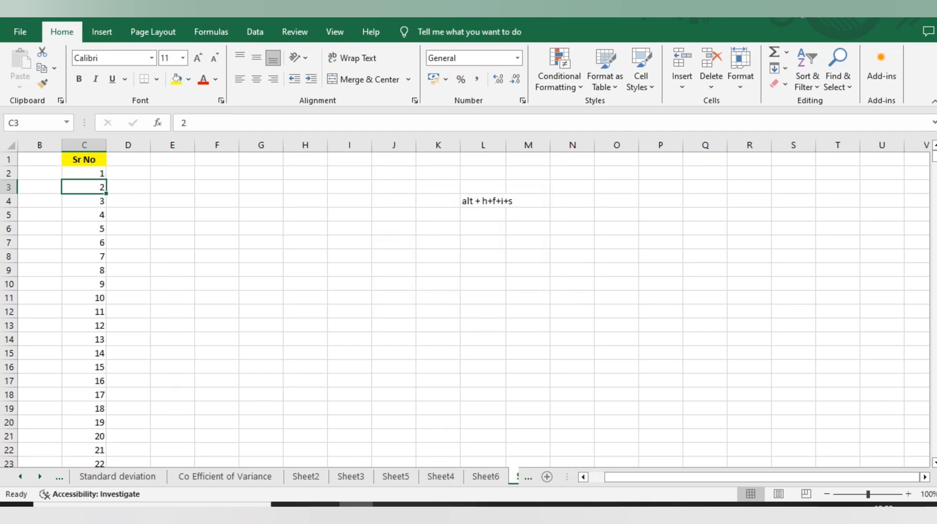
key("ctrl+Down")
key("Down")
key("Down")
key("Down")
key("Down")
key("Down")
key("Down")
key("Down")
key("Down")
key("Down")
key("Down")
key("Down")
key("Down")
key("Down")
key("ctrl+Up")
key("ctrl+Up")
key("Down")
key("ctrl+shift+Down")
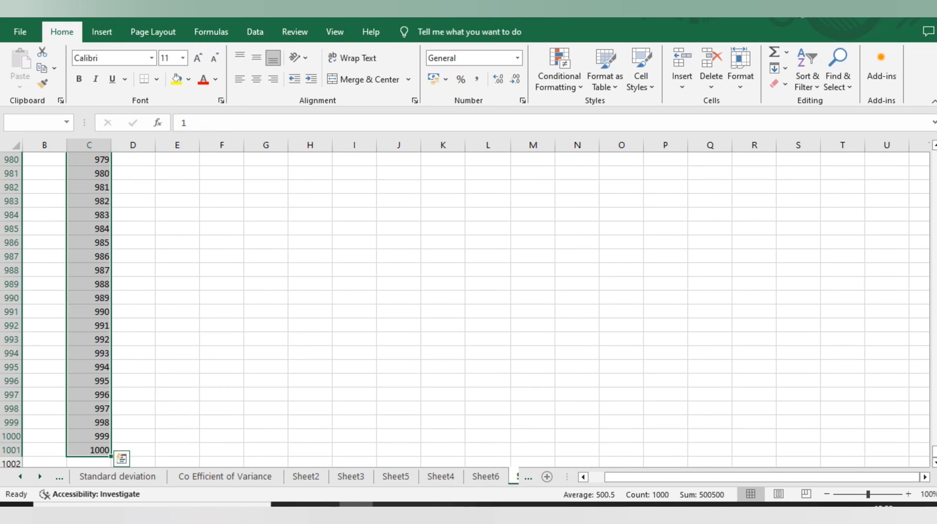
key("ctrl+Up")
key("Down")
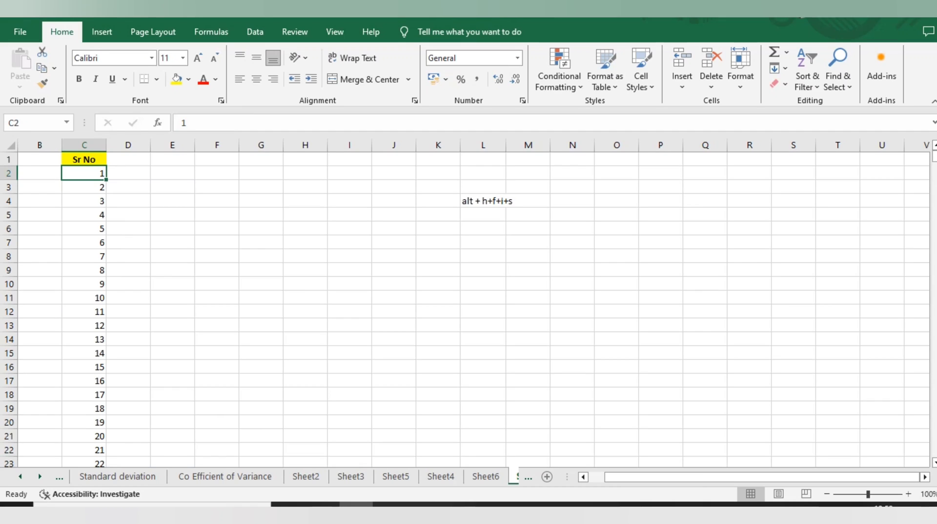
left_click(505, 202)
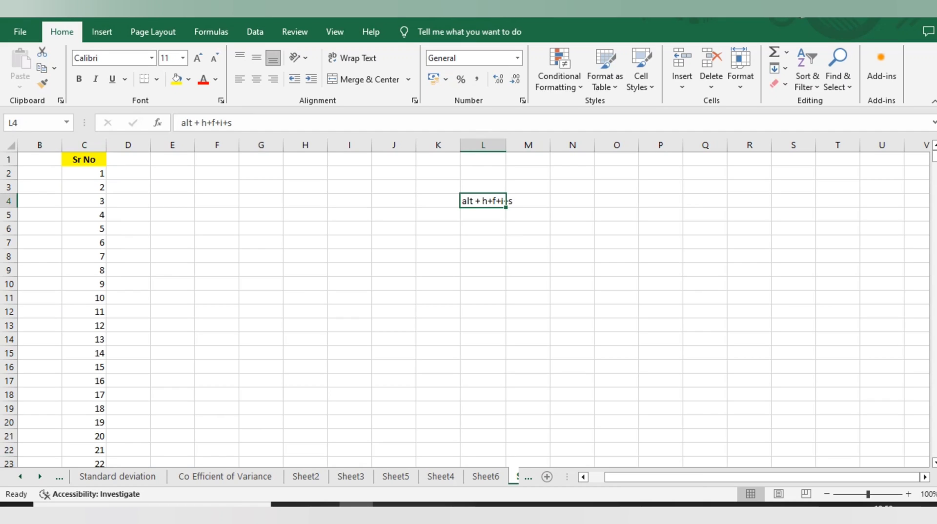